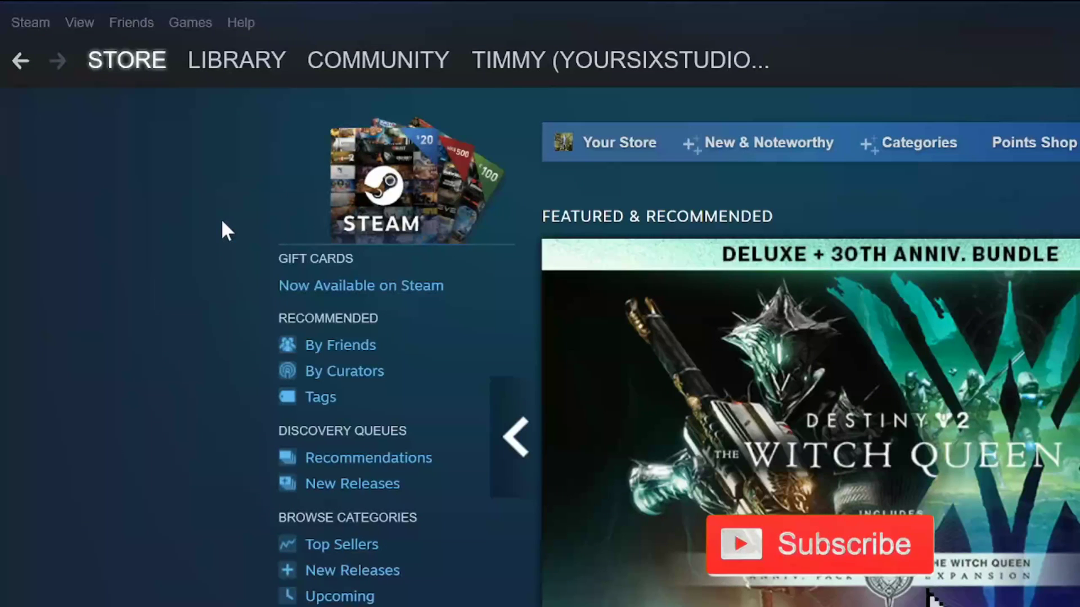
Replace the F12 screenshot shortcut with F5 in Steam's In-Game settings.
click(39, 22)
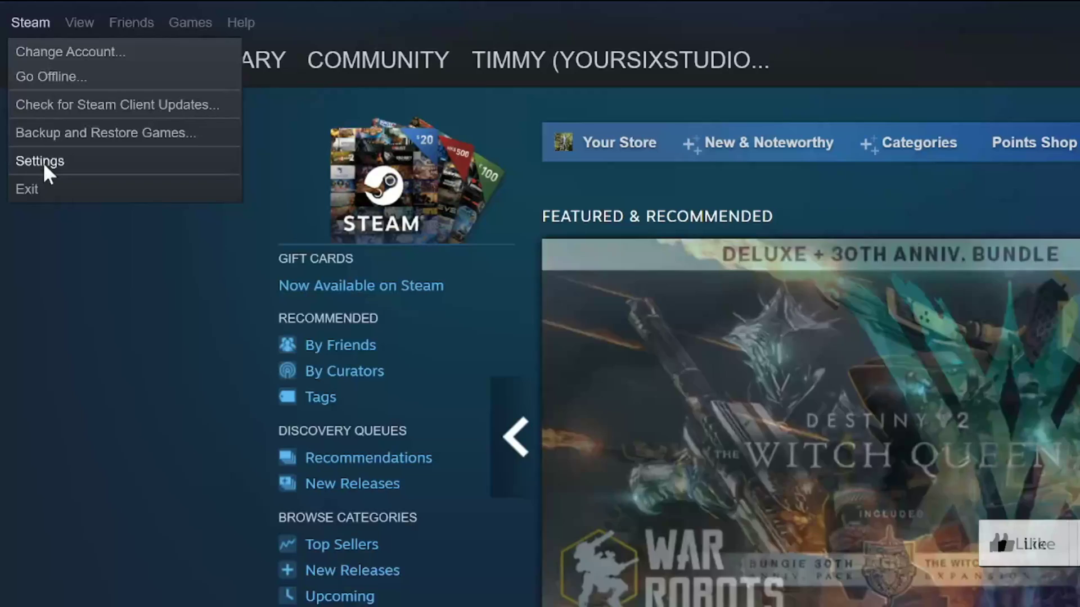
click(44, 167)
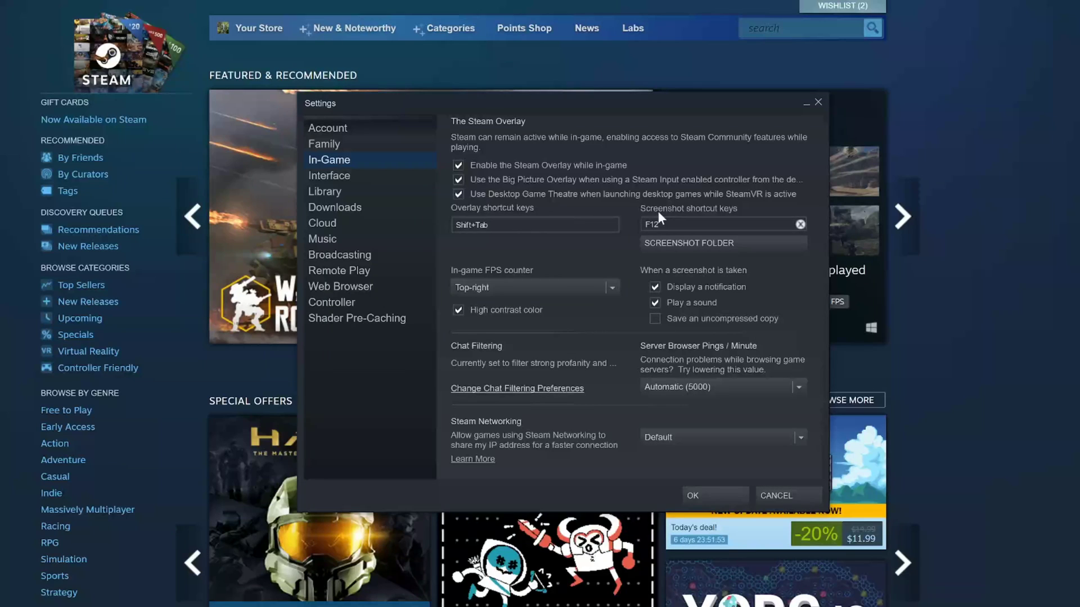
click(799, 224)
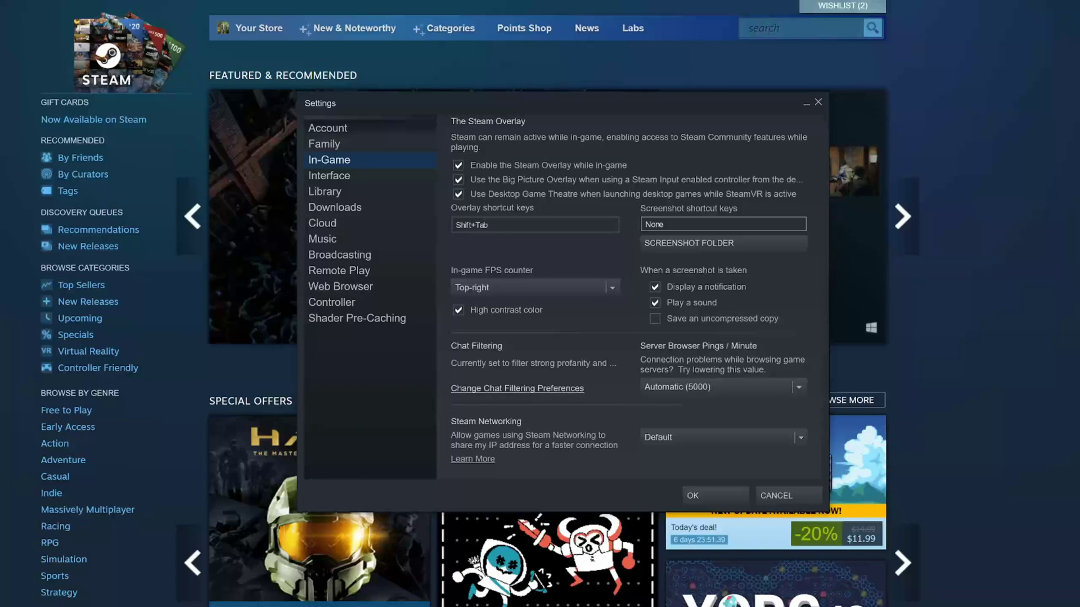
key(F5)
Leave the screenshot folder unchanged and confirm the F5 shortcut with OK.
click(678, 247)
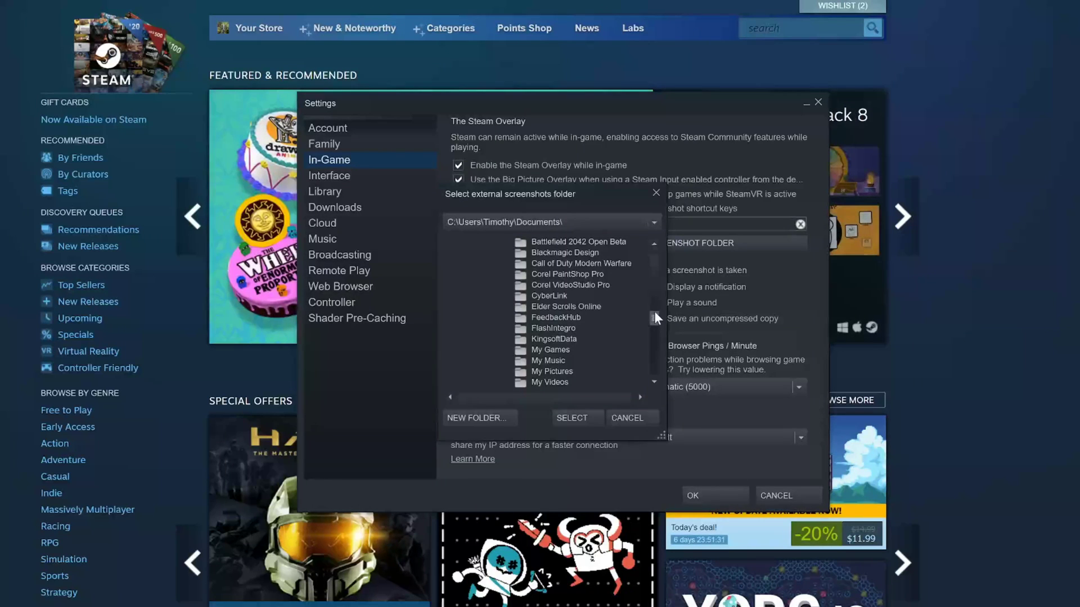
scroll(656, 321, down, 3)
scroll(656, 329, down, 4)
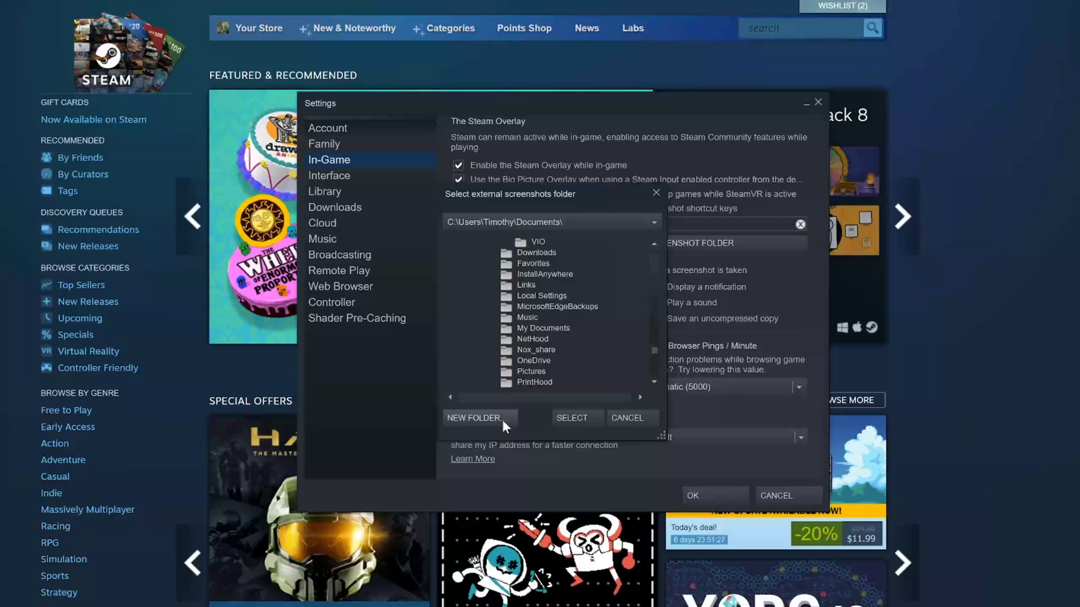
click(655, 192)
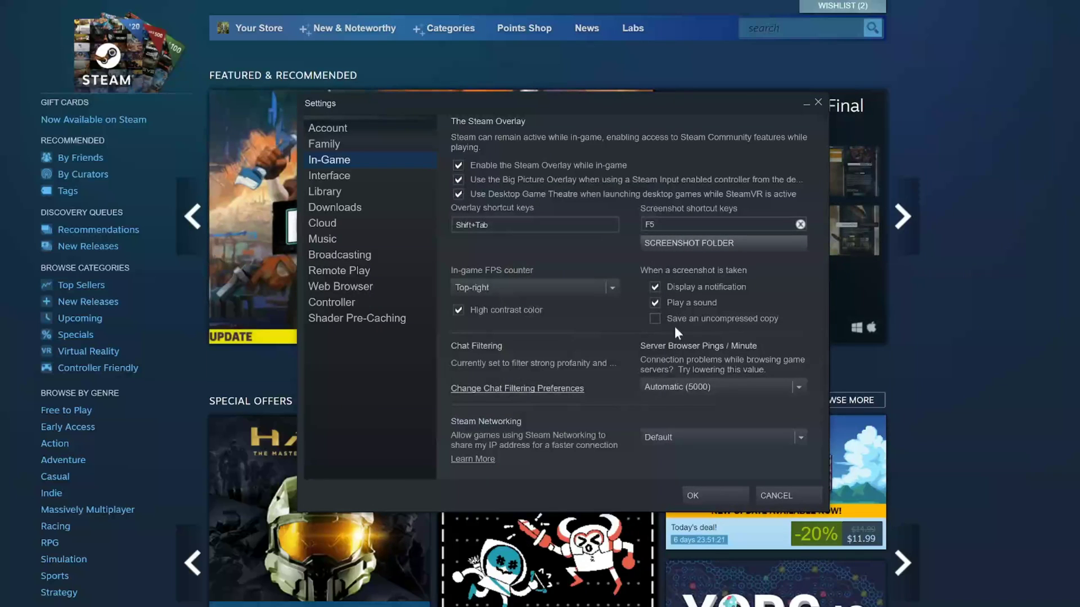
click(701, 499)
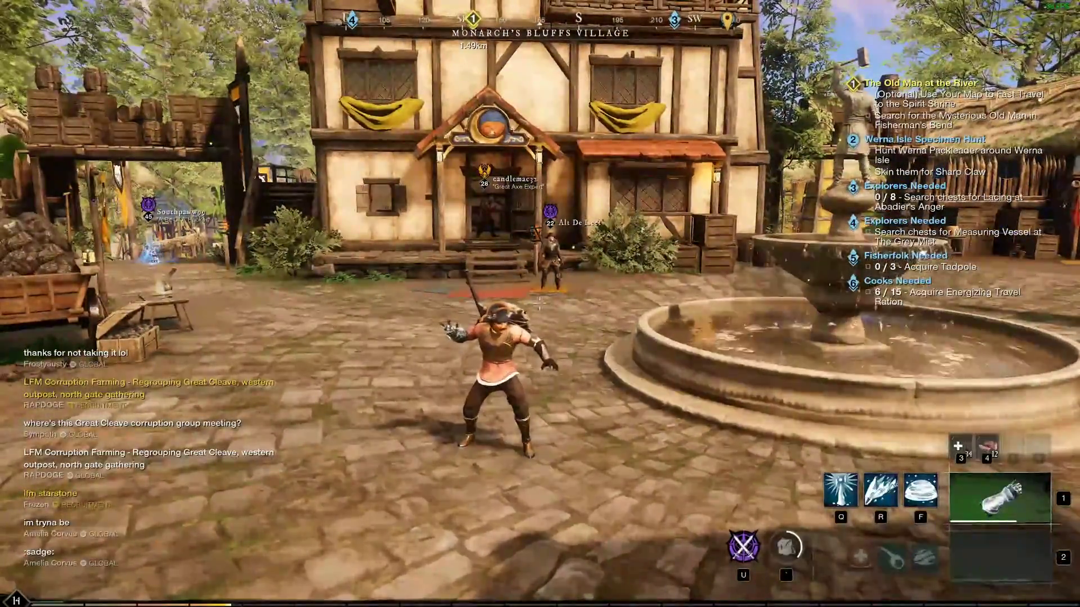
Capture four screenshots of the Monarch's Bluffs village square, the last with the character by the fountain.
key(F12)
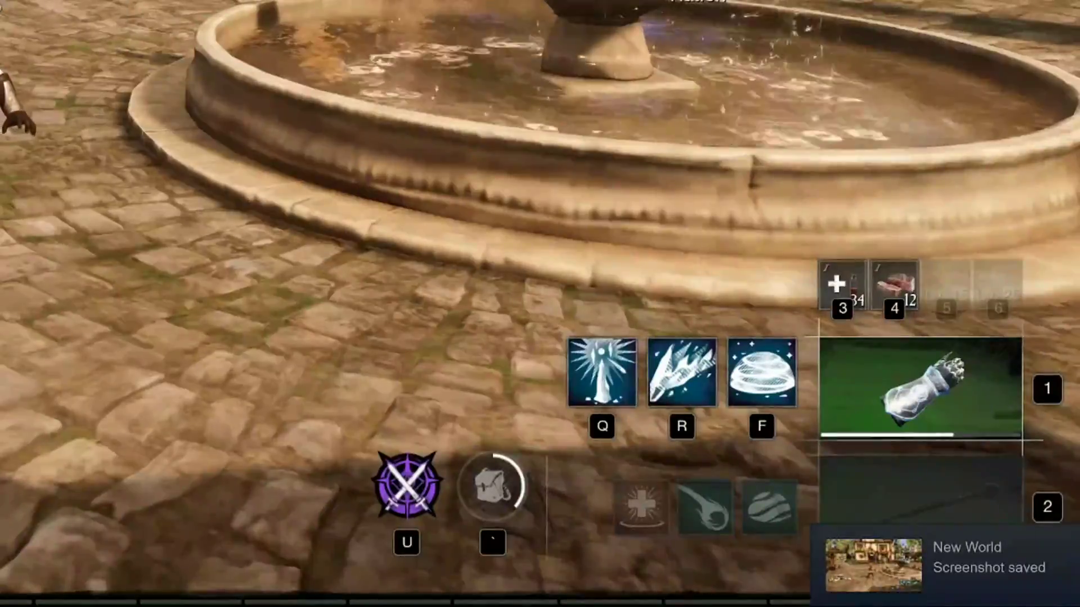
key(F12)
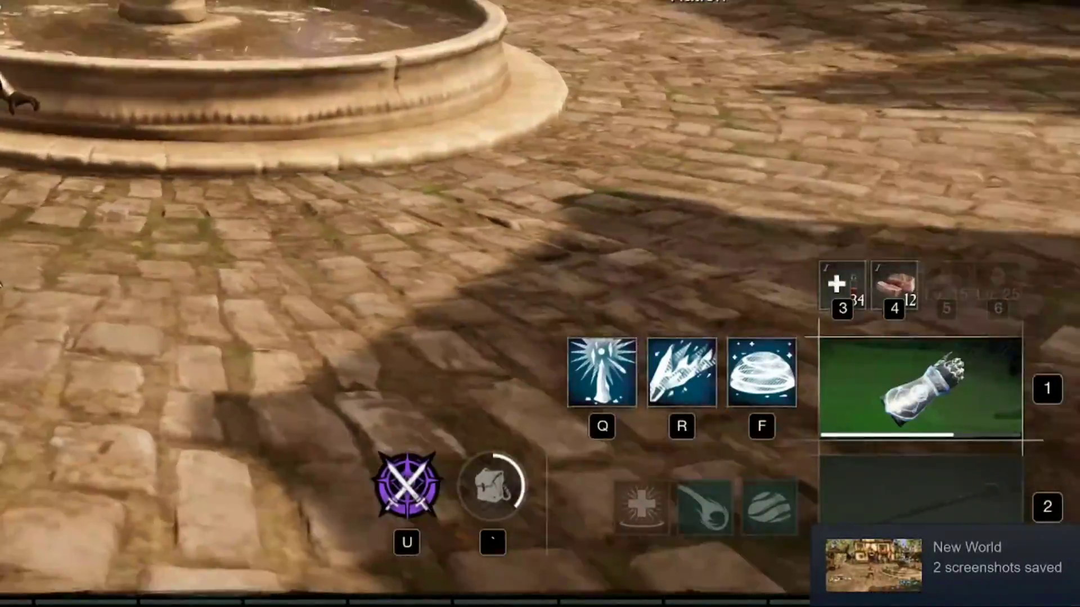
key(F12)
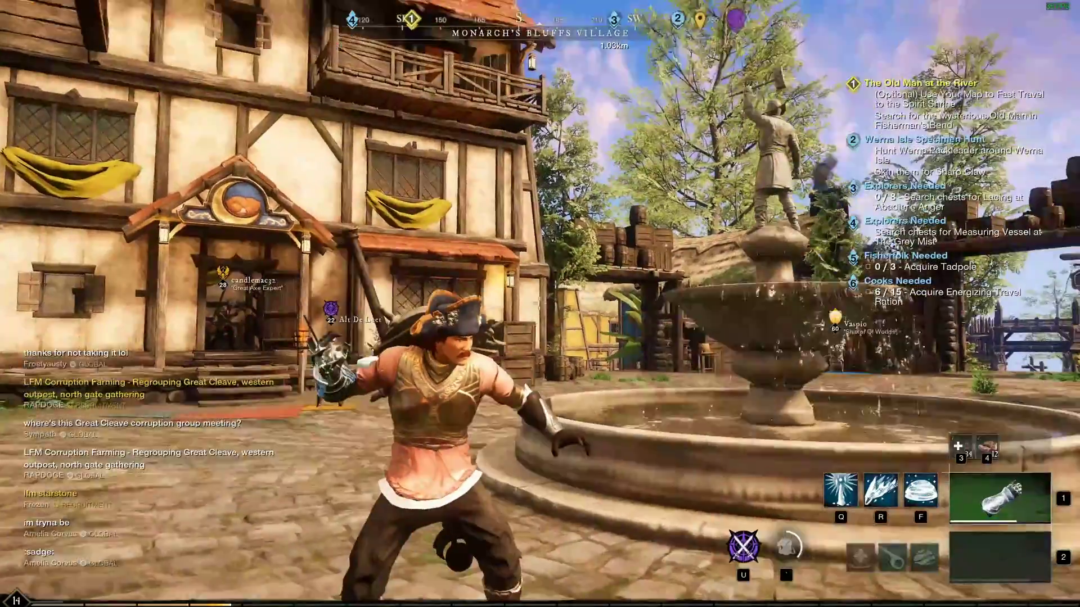
key(F12)
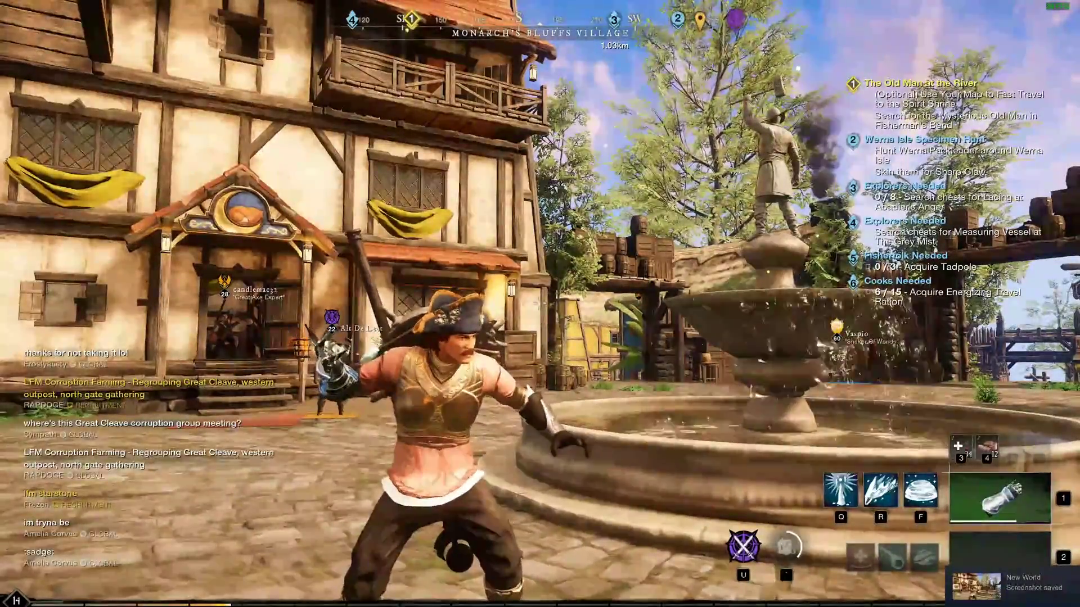
Back in Steam, open View > Screenshots and expand the uploader's game list.
key(alt+Tab)
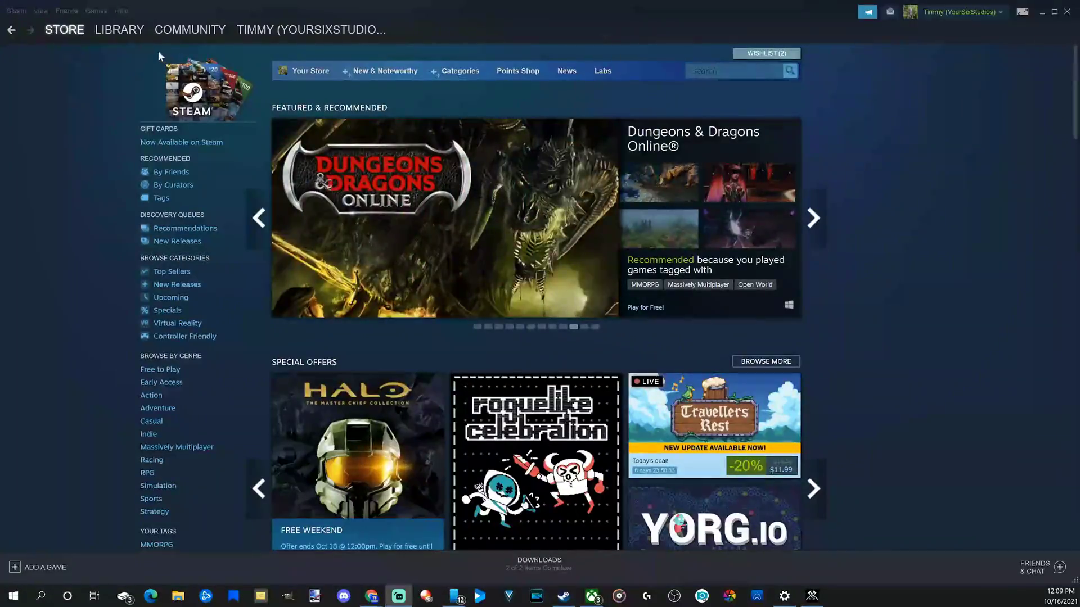
click(41, 12)
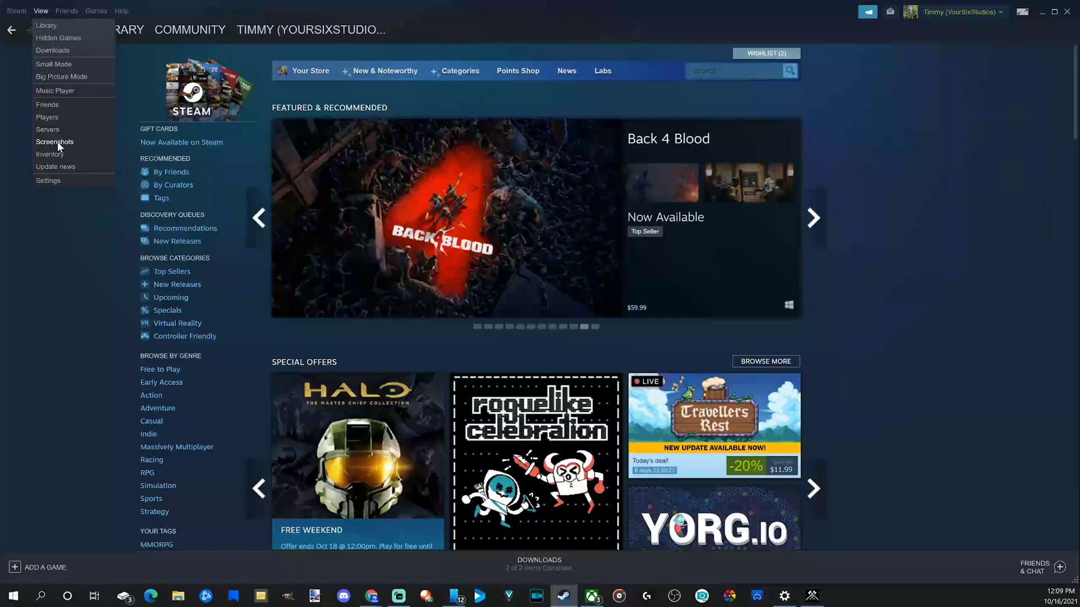
click(65, 143)
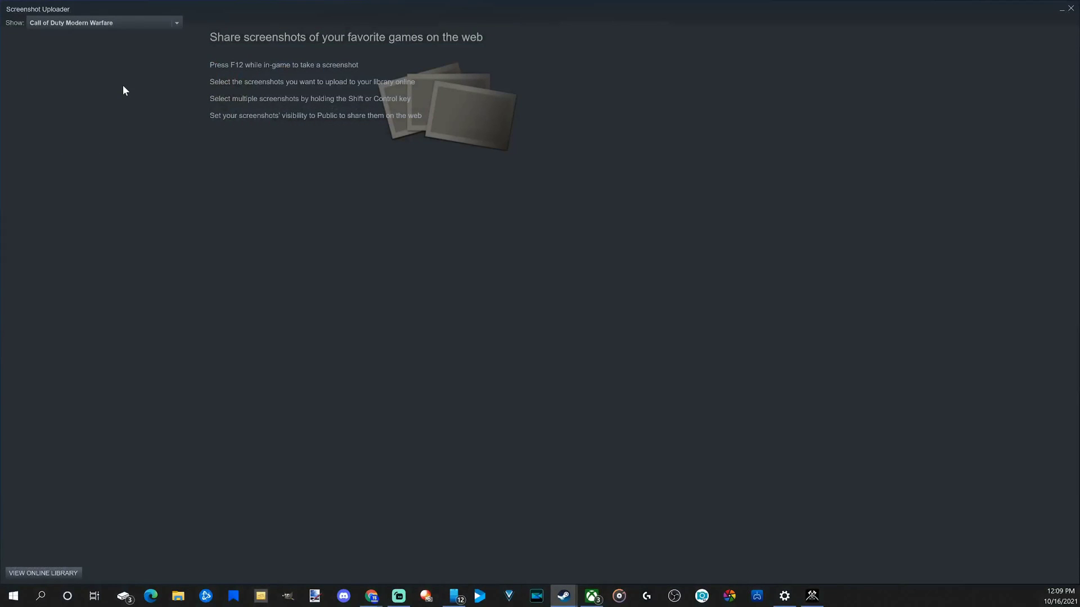
click(134, 25)
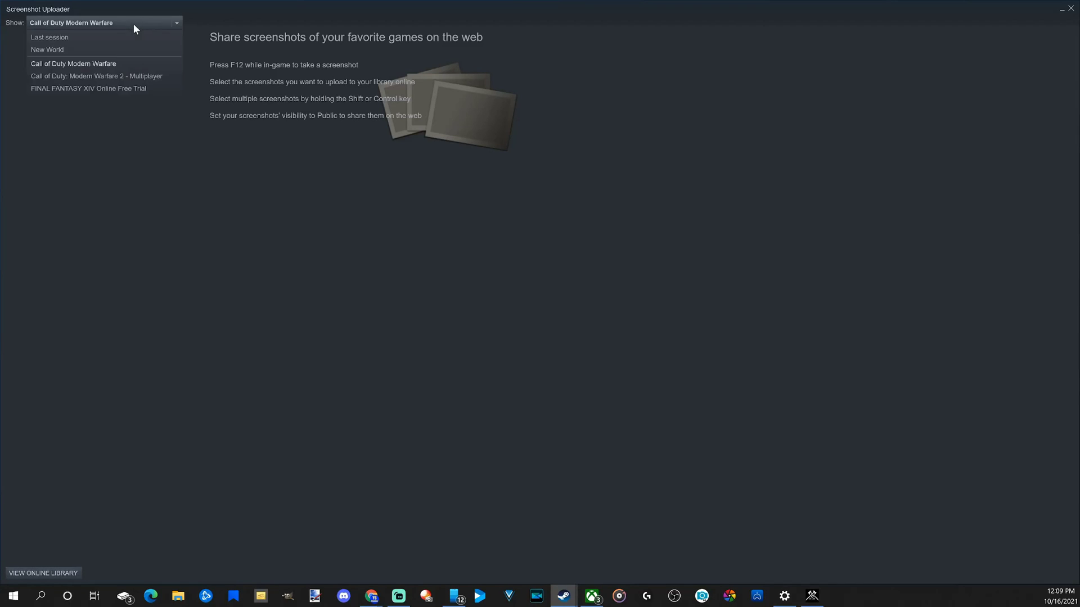
Show only New World screenshots and preview the newest one, taken at 12:09:20.
click(50, 50)
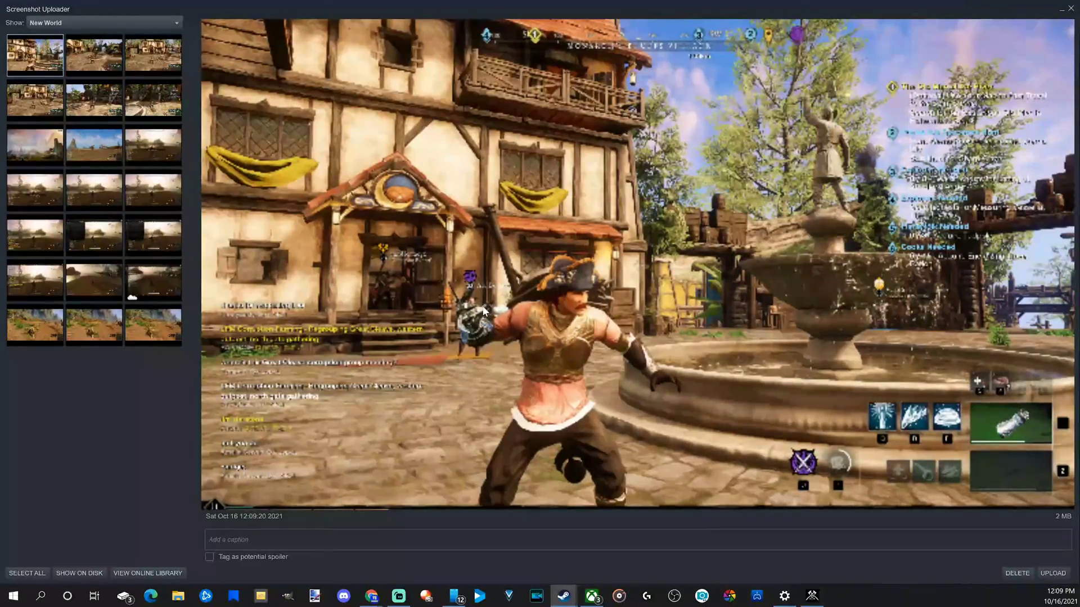
click(84, 66)
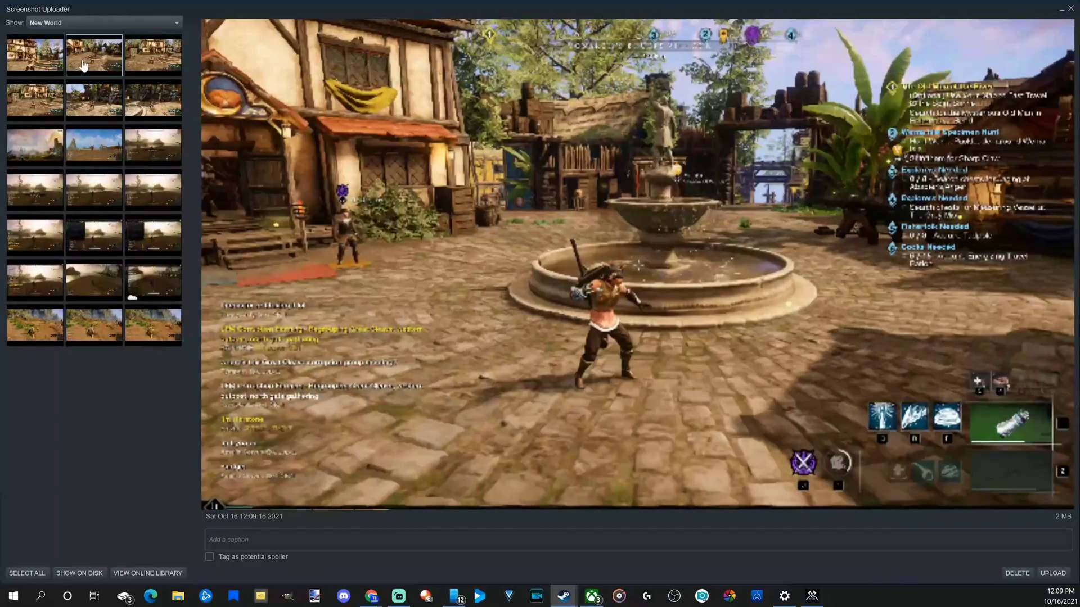
click(150, 63)
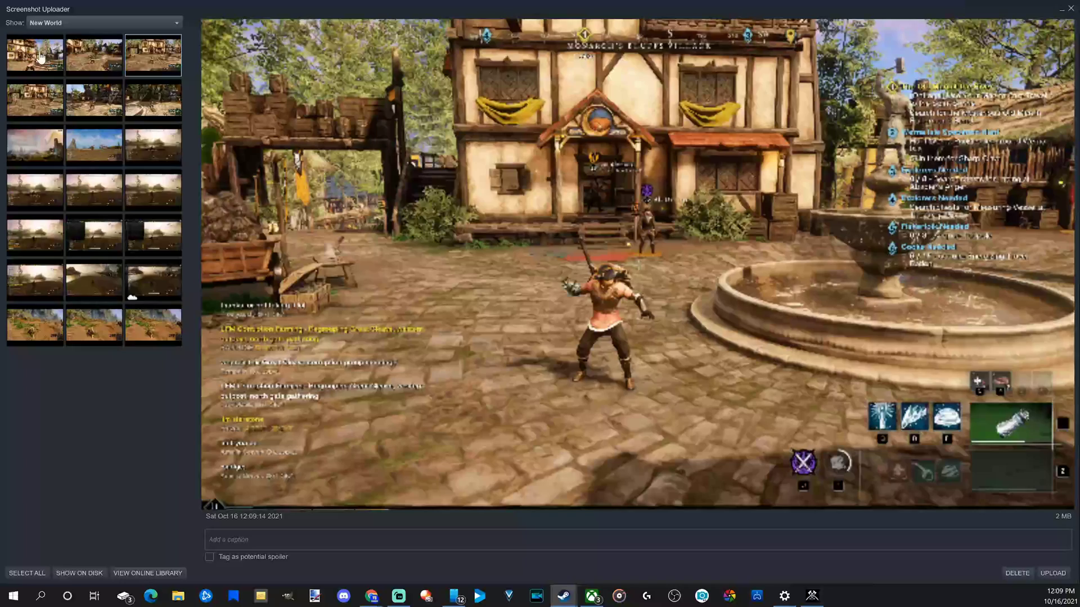
click(29, 63)
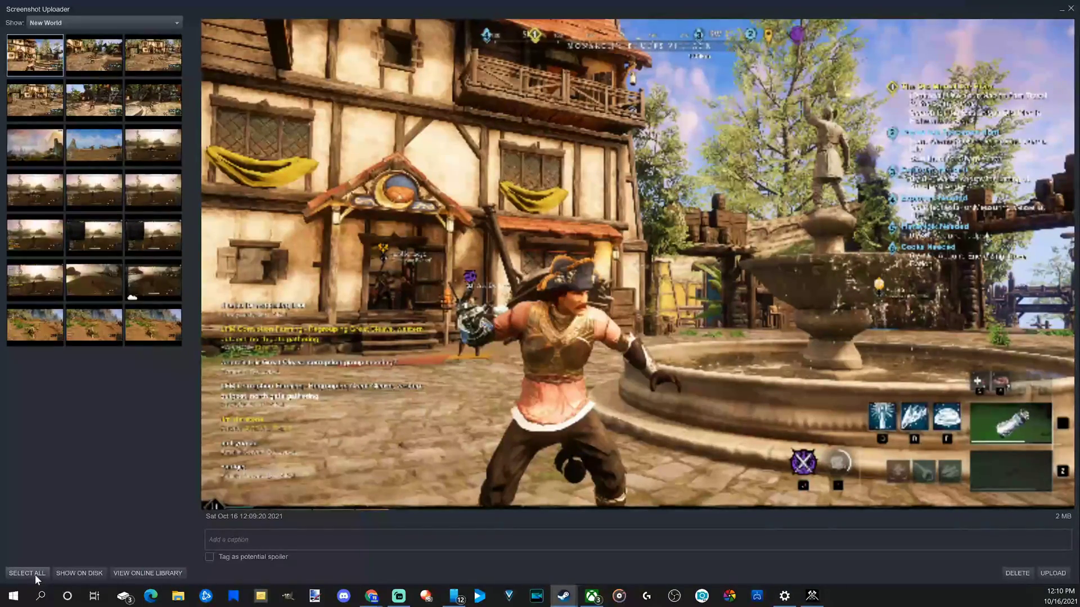
Open the screenshots folder on disk, maximize it, and view the first screenshot in Photos.
click(79, 572)
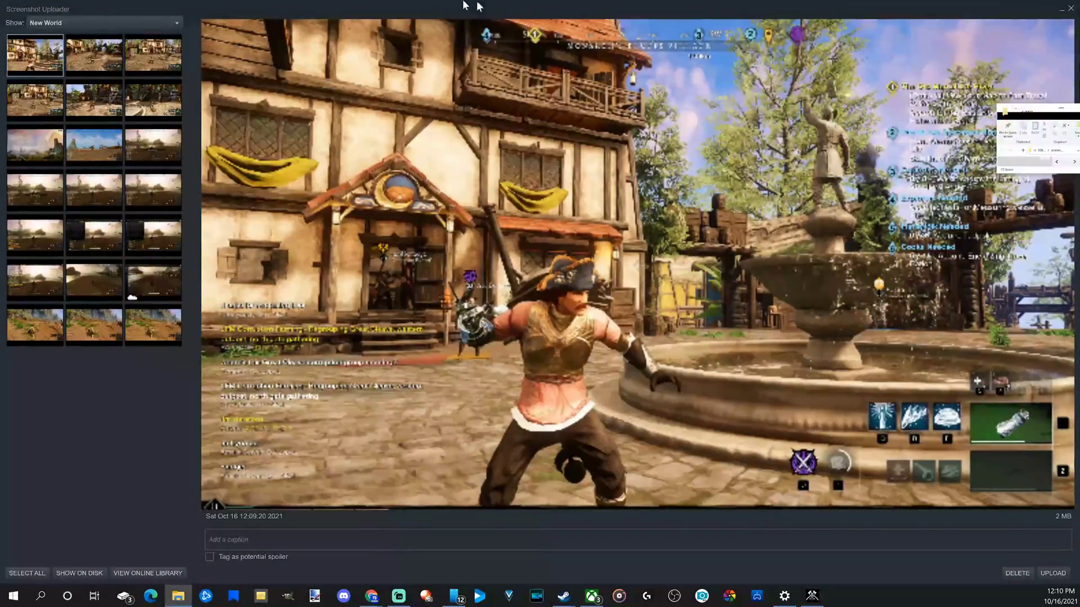
drag(401, 275, 412, 120)
click(497, 120)
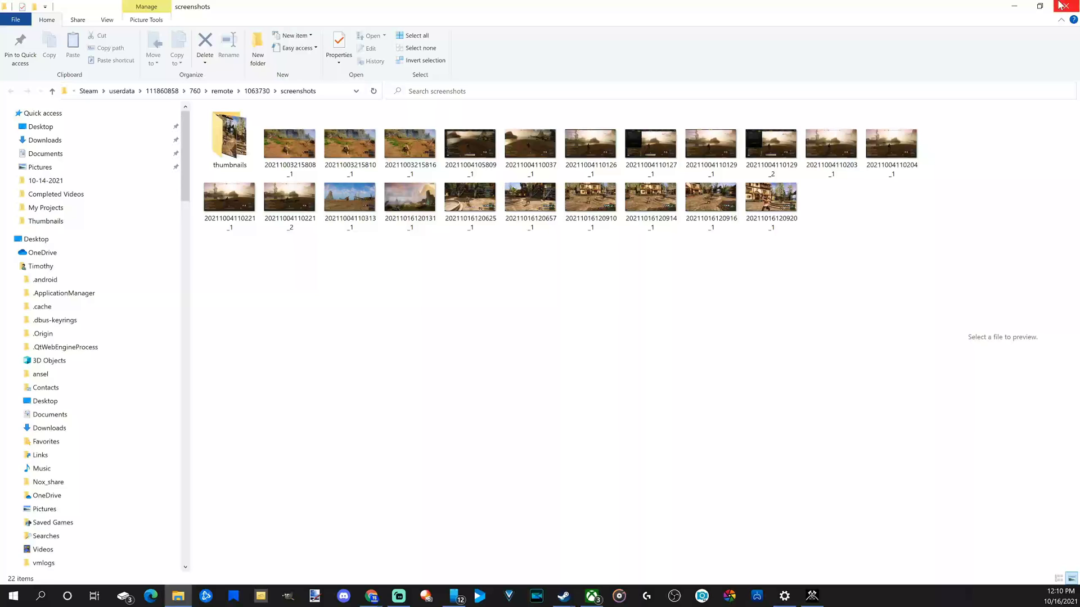
click(302, 148)
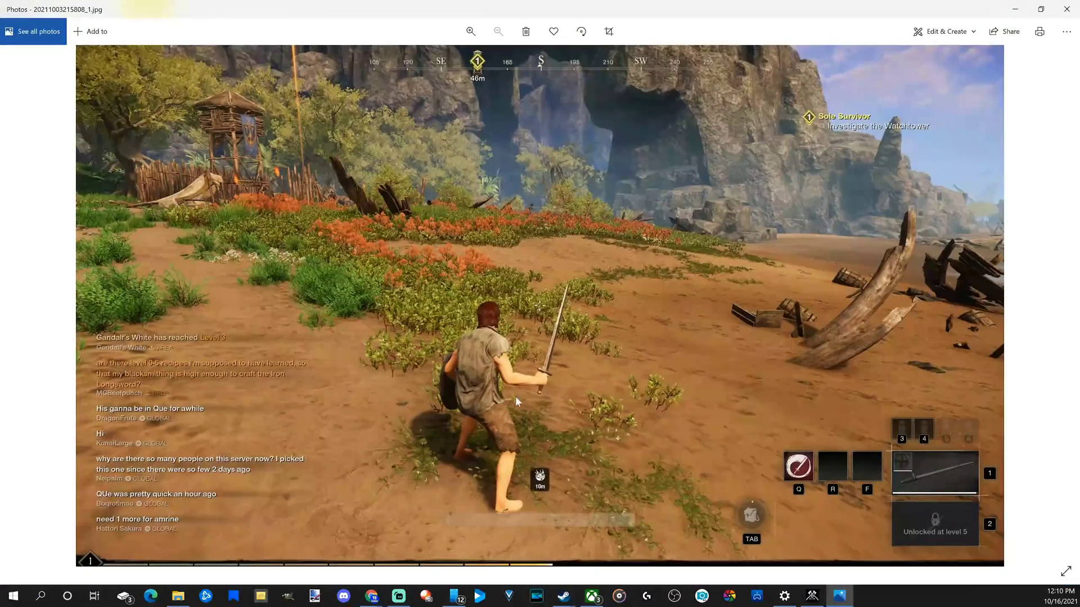
click(1066, 9)
Close the folder, browse the online Screenshots library, then reopen the Screenshot Uploader.
click(1066, 8)
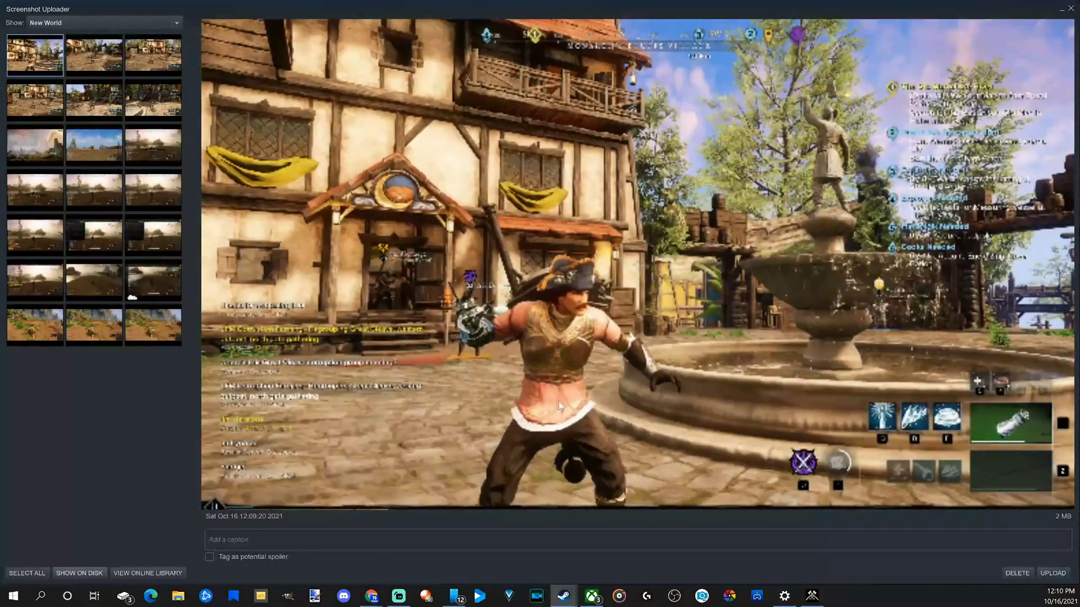
click(136, 575)
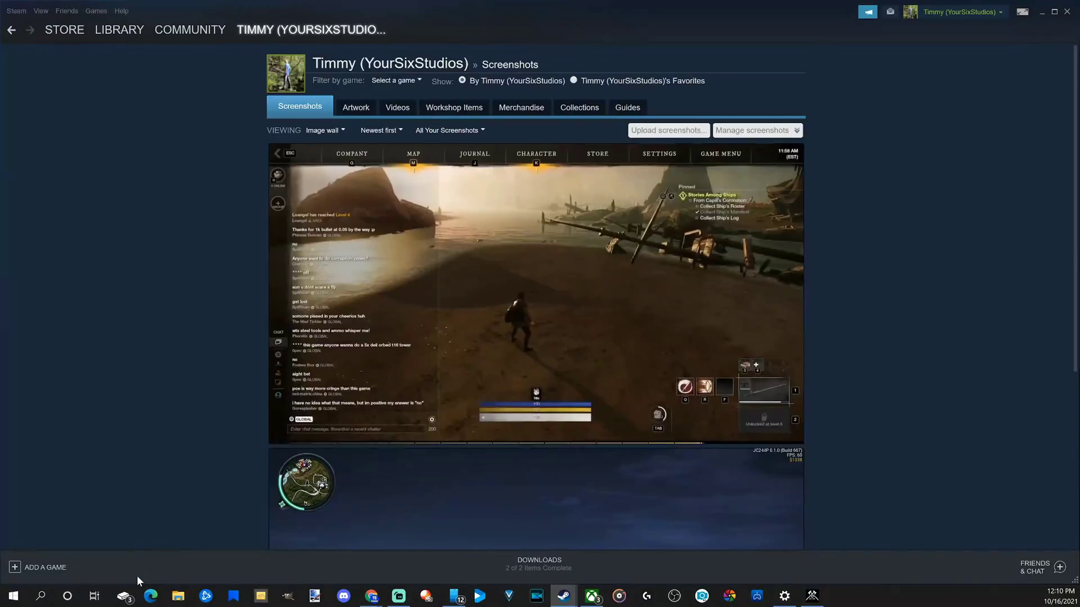
scroll(439, 394, down, 5)
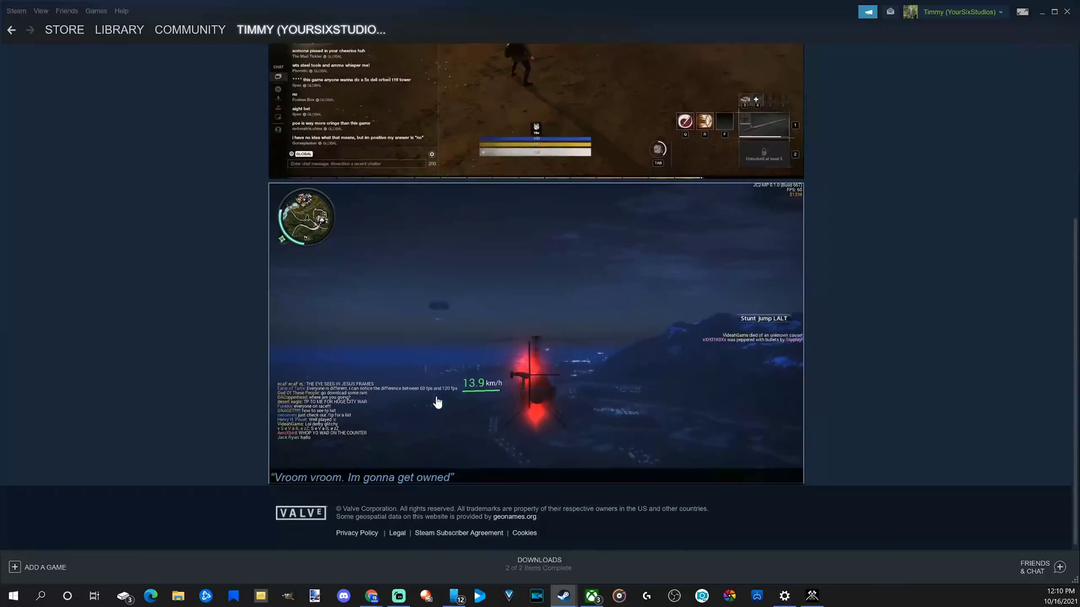
scroll(438, 393, up, 5)
scroll(441, 393, down, 2)
scroll(441, 393, up, 2)
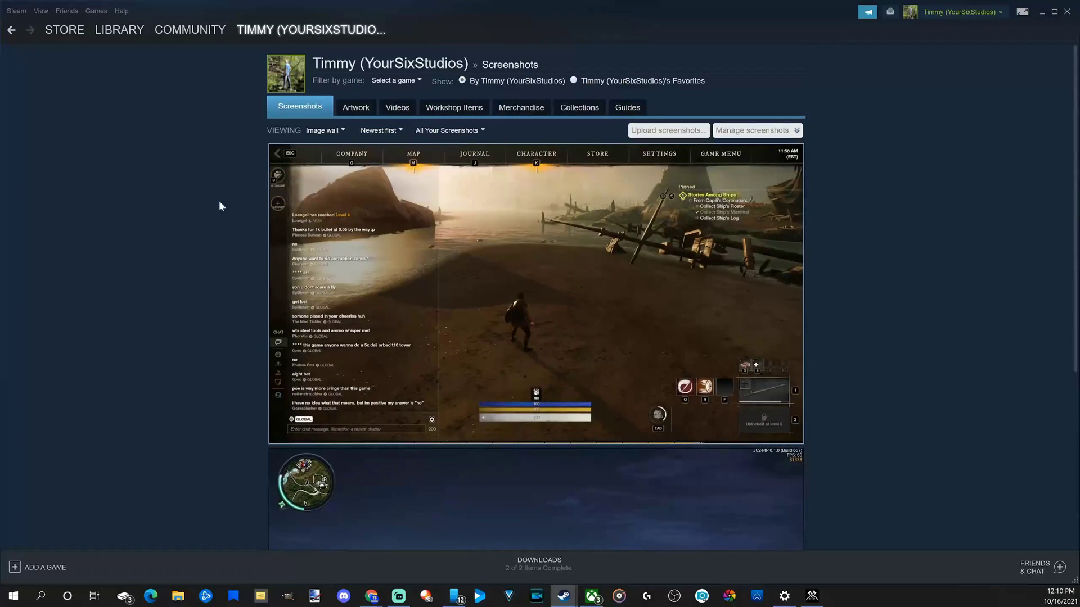
click(40, 10)
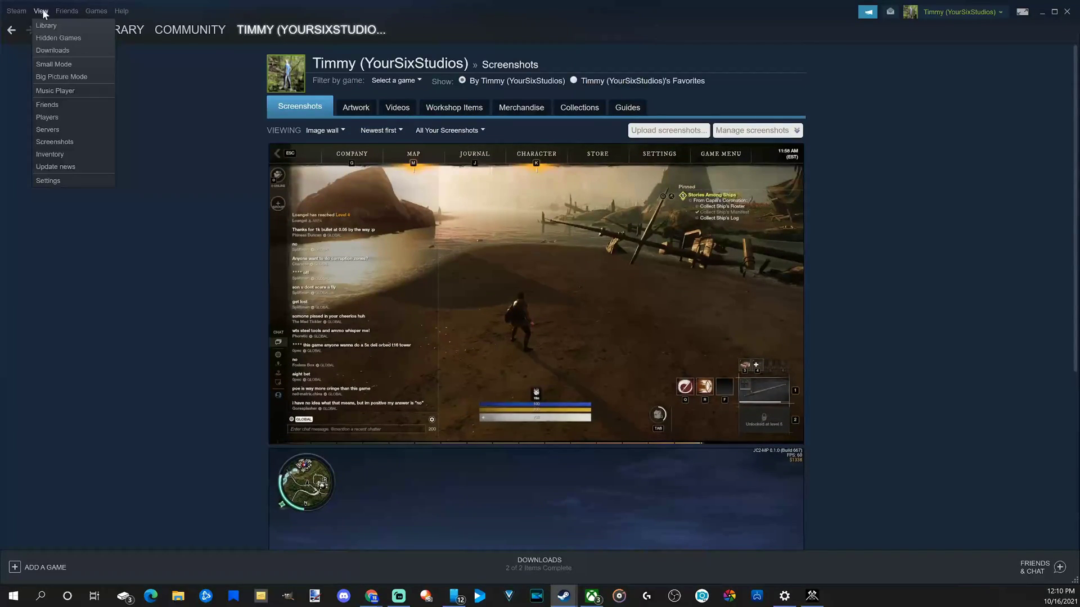
click(59, 146)
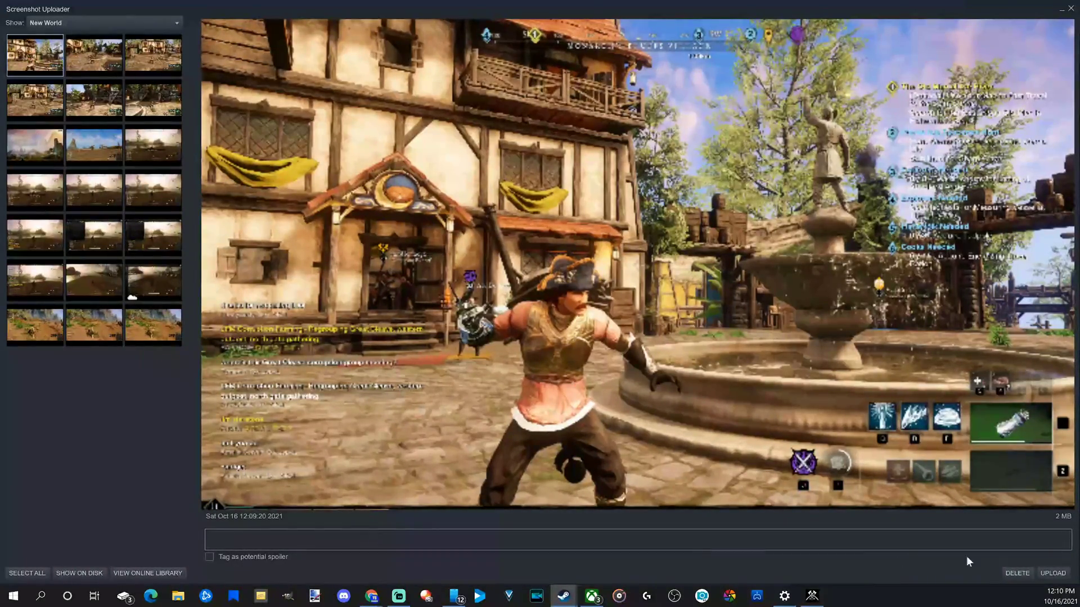
Upload the previewed 12:09:20 fountain capture, keeping visibility set to Public.
click(1047, 572)
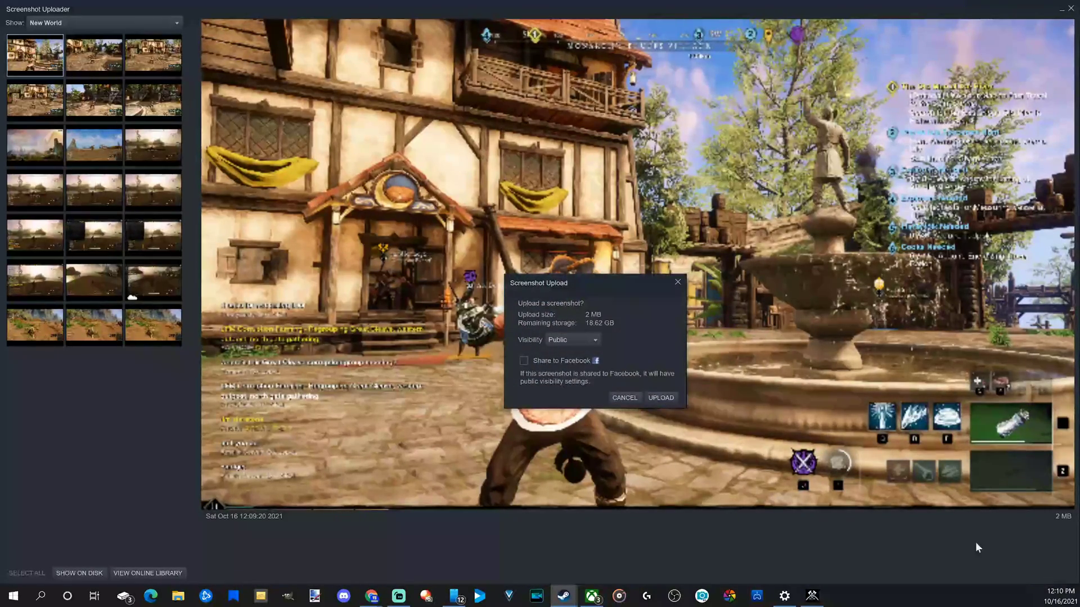
click(595, 339)
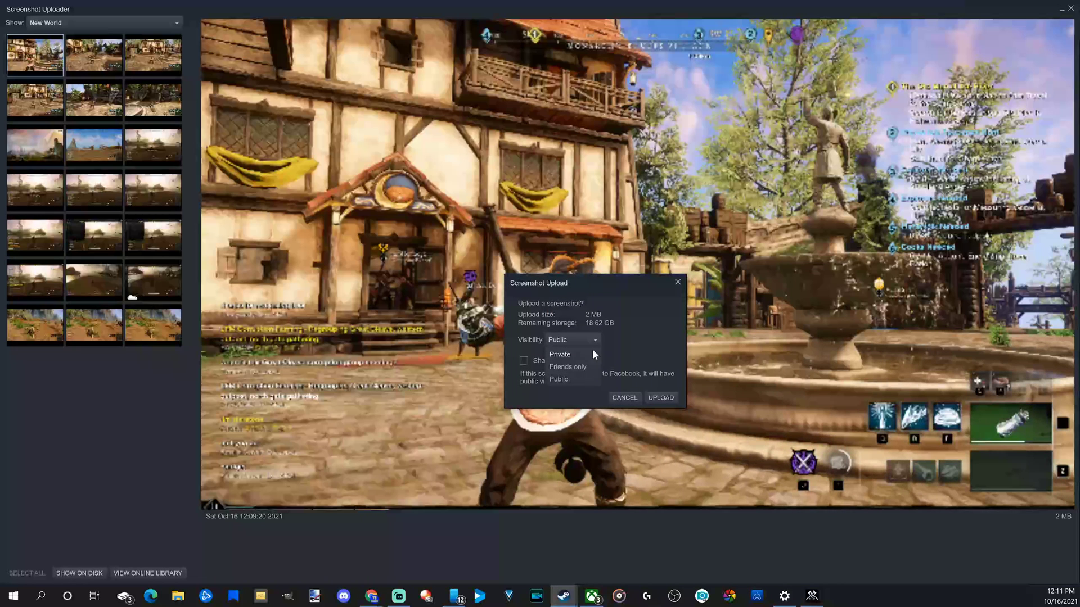
click(599, 339)
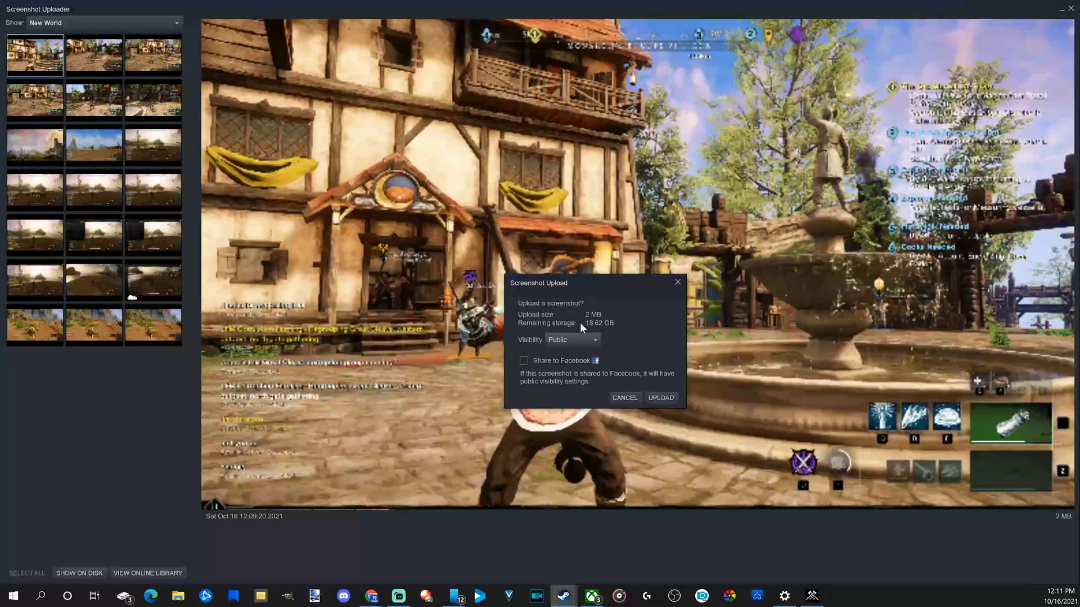
click(665, 400)
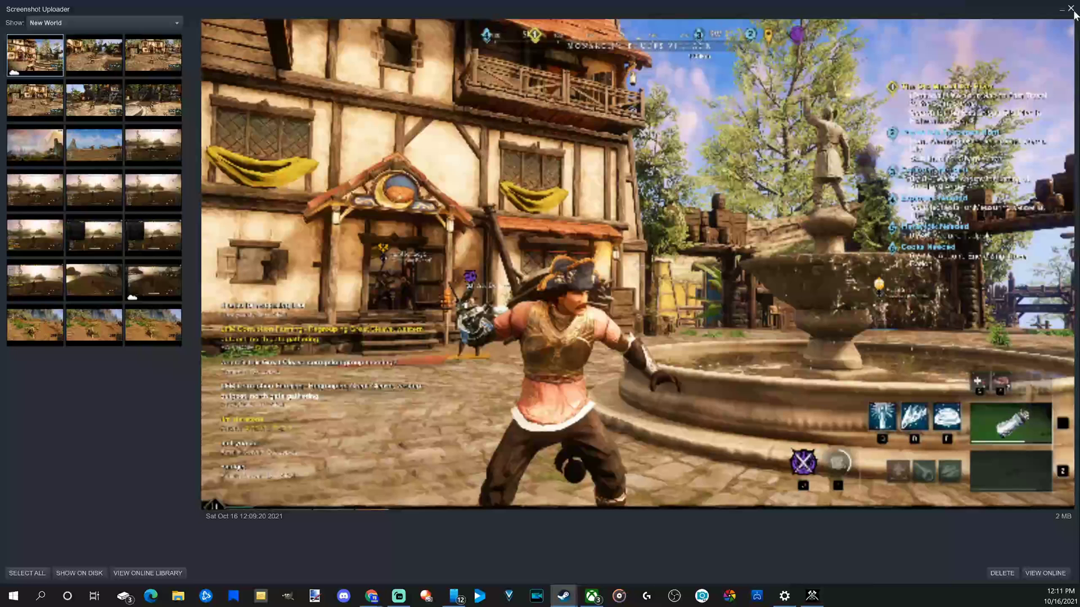
Browse the online Screenshots library, switching to Videos and back, to see the new upload.
click(154, 575)
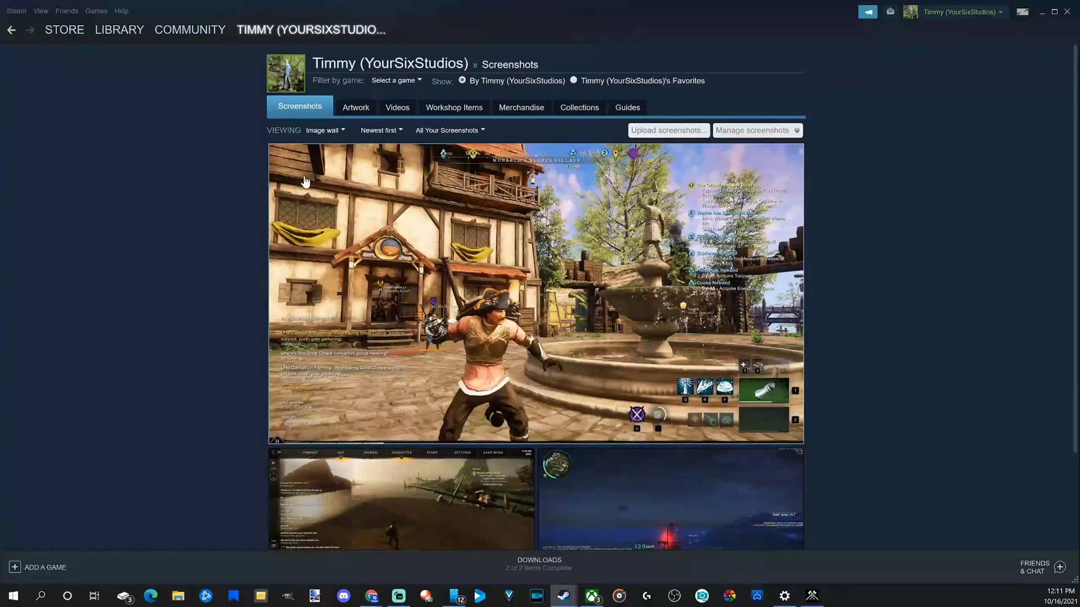
scroll(304, 183, down, 2)
scroll(303, 183, up, 2)
click(398, 115)
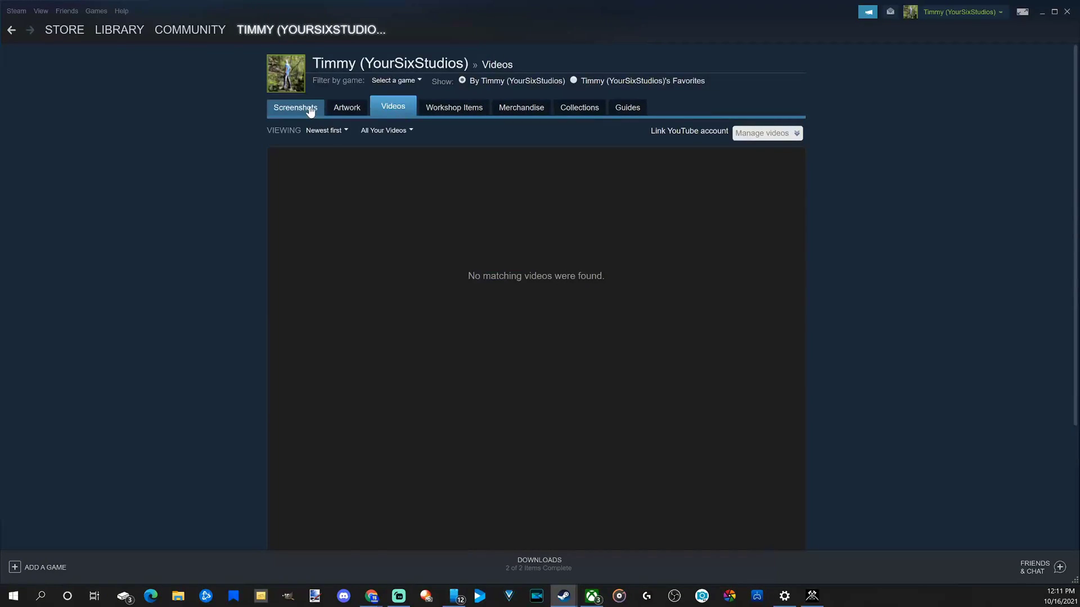
click(310, 111)
scroll(264, 189, down, 2)
scroll(264, 189, up, 1)
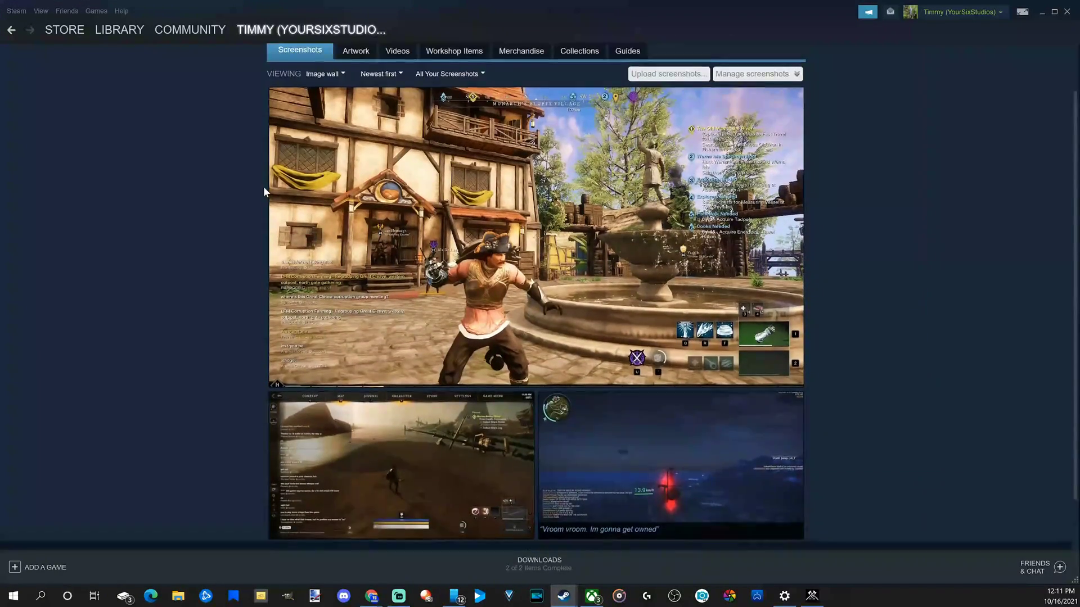